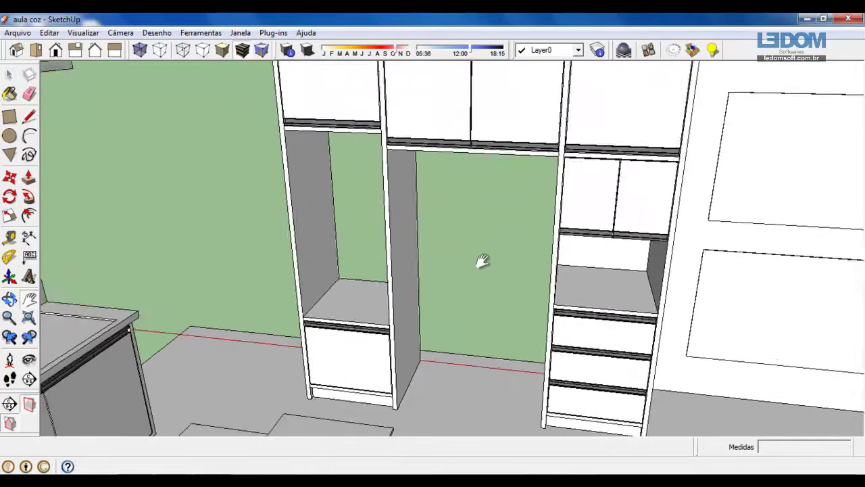
Step: Import the Bebedouro 20L block from the Blocos Cozinha folder and place it on the open shelf above the drawers
key("space")
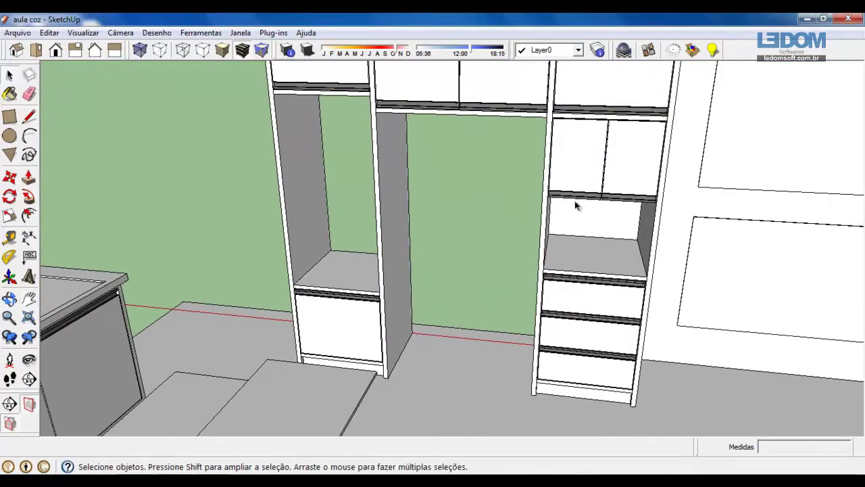
left_click(18, 33)
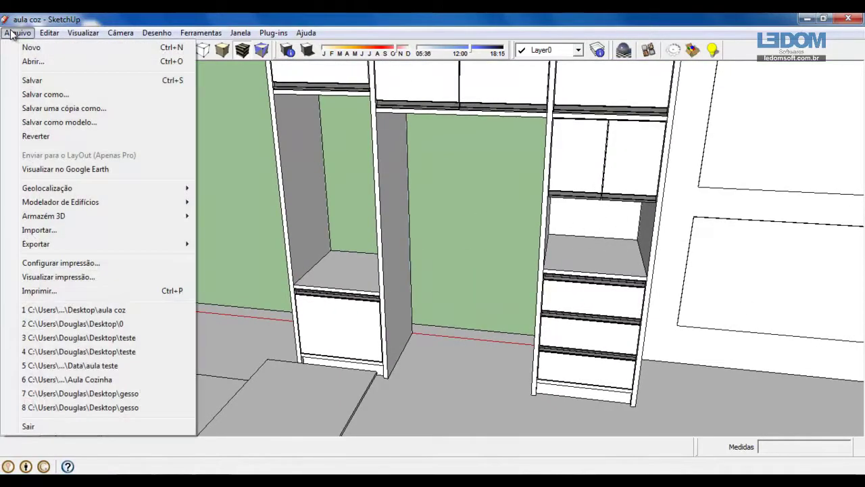
left_click(38, 230)
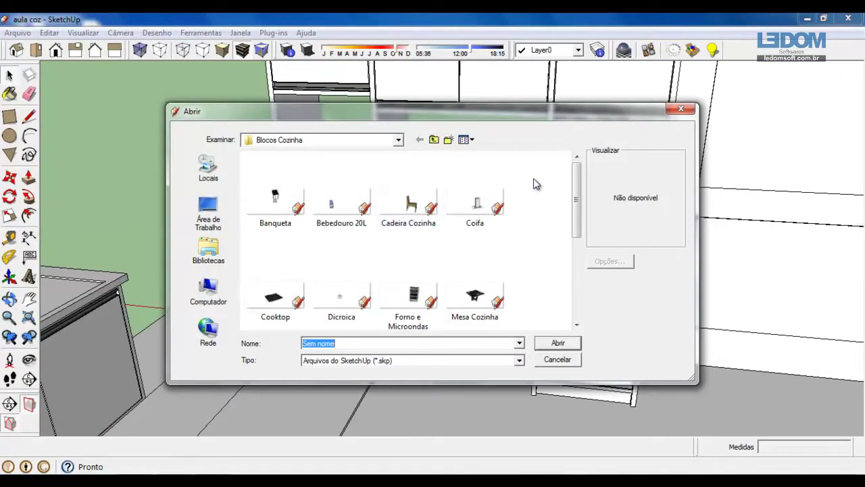
left_click_drag(577, 196, 594, 189)
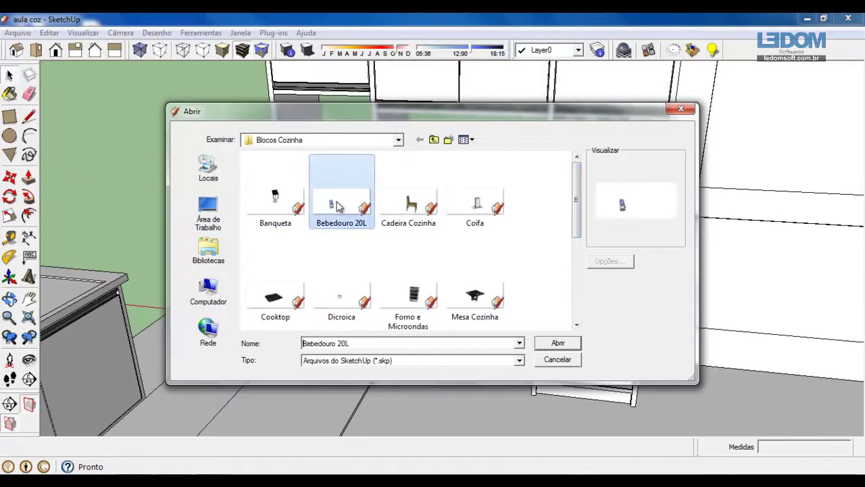
double_click(339, 203)
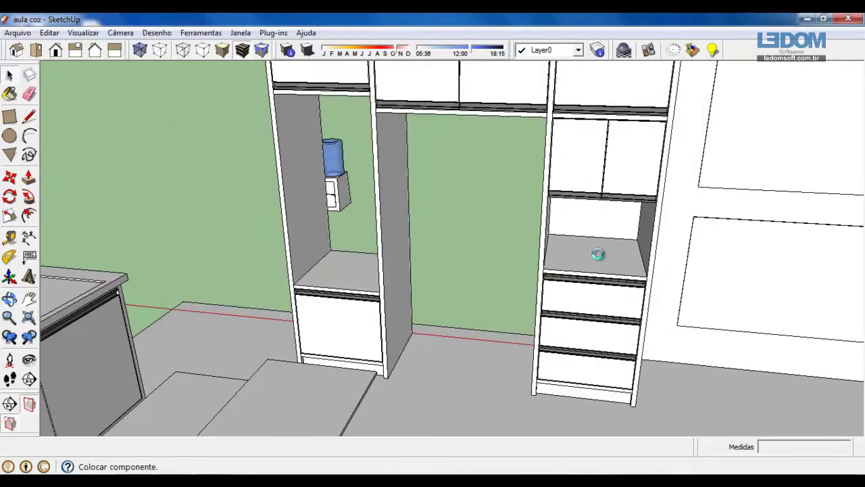
left_click(645, 250)
Step: Move the water cooler by its lower corner onto the front corner of the open shelf, against the side panel
scroll(647, 252, "up", 5)
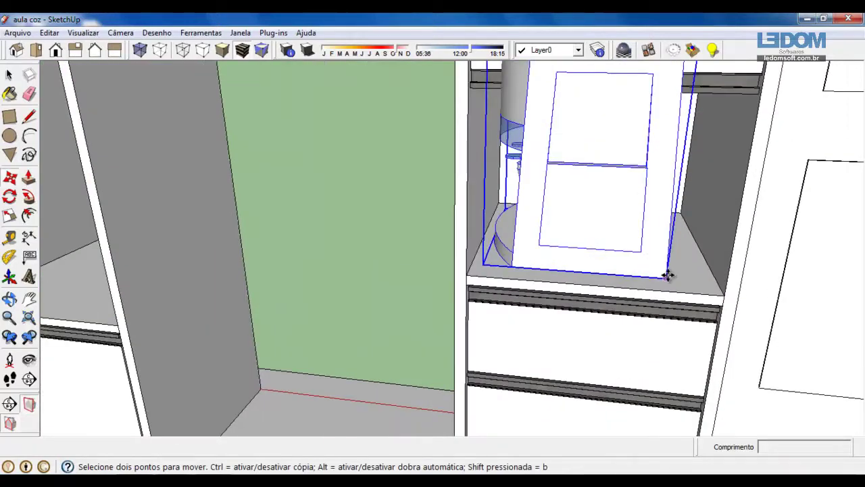
left_click(667, 275)
left_click(723, 294)
middle_click_drag(680, 145, 659, 175)
scroll(630, 145, "down", 3)
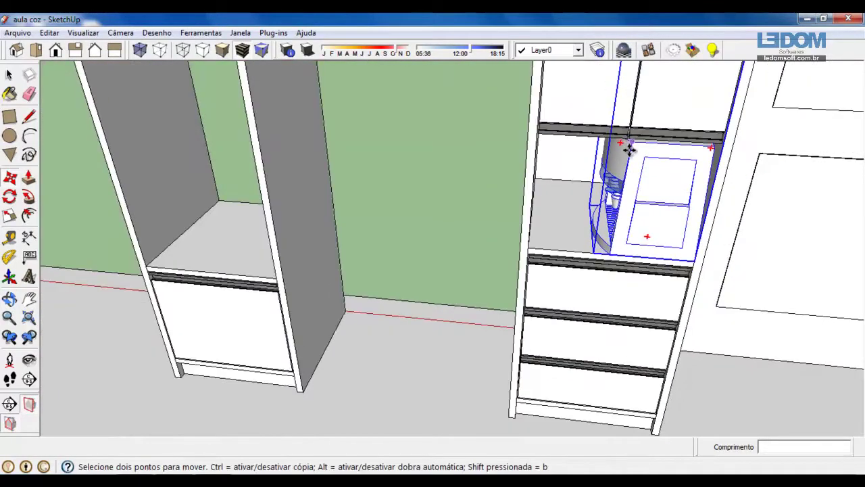
Step: Rotate the water cooler about its lower corner so that its taps face the front of the cabinet
left_click(9, 196)
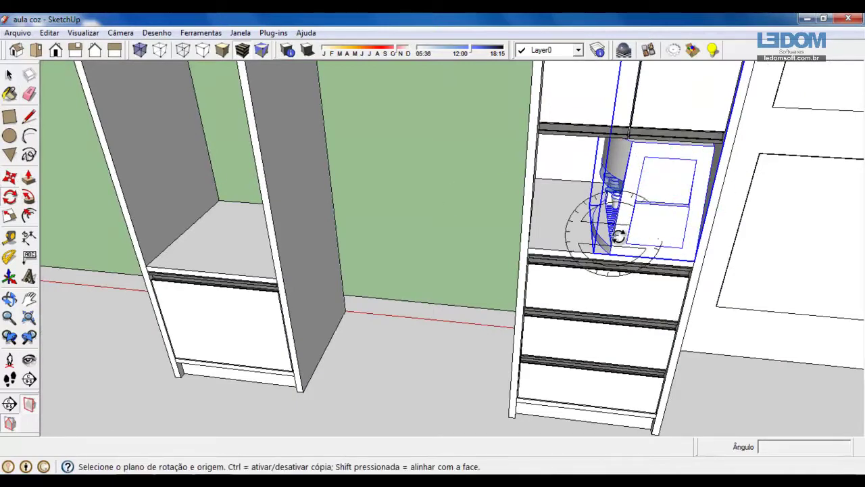
scroll(617, 239, "up", 2)
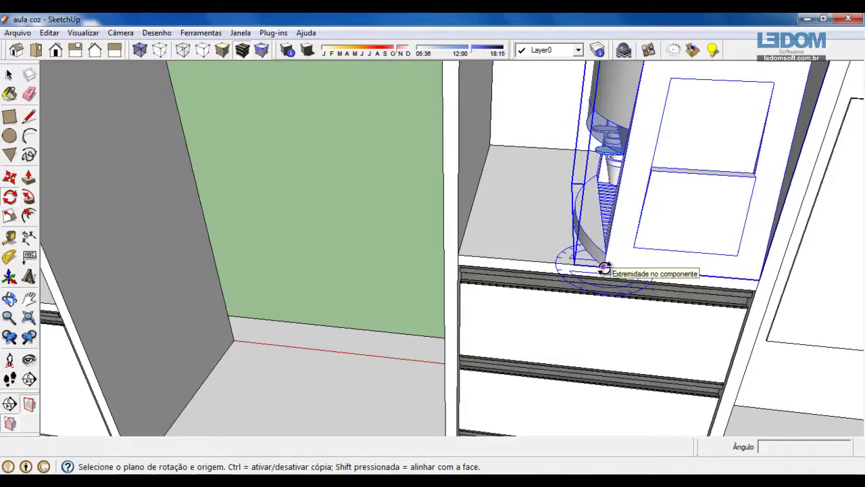
left_click(603, 267)
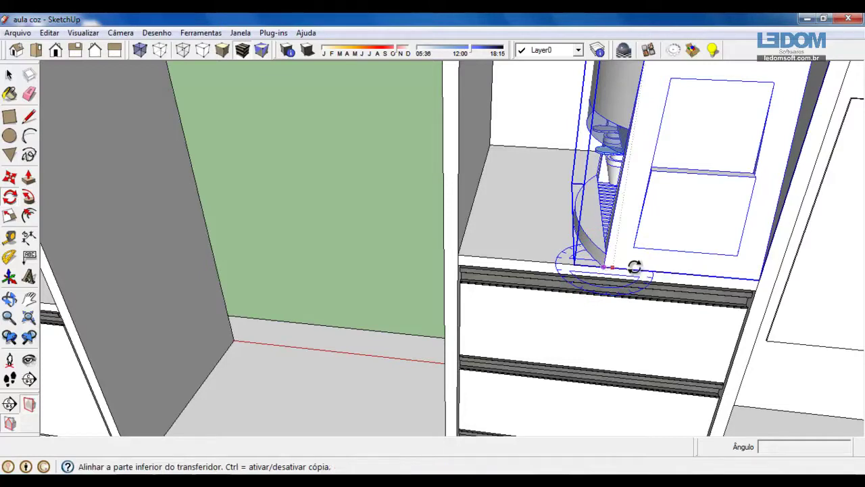
left_click(757, 277)
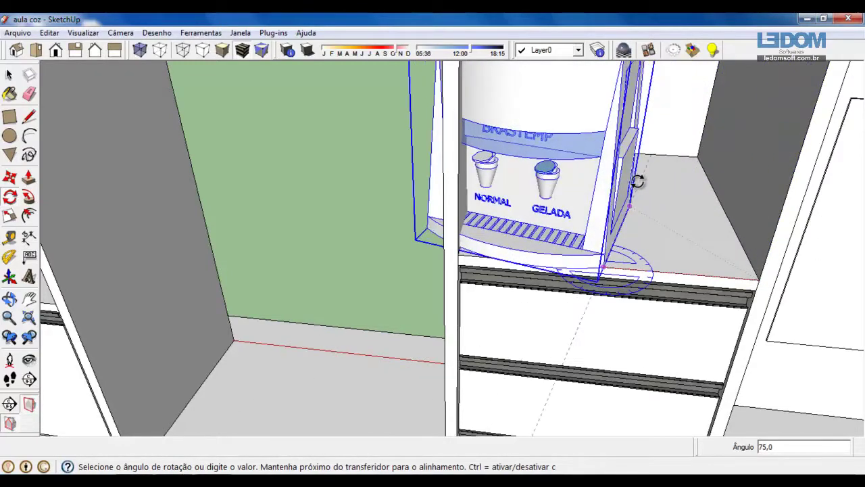
left_click(599, 187)
Step: Move the water cooler sideways to the middle of the shelf and about 14.5 cm back into the niche
key("space")
key("m")
left_click(493, 164)
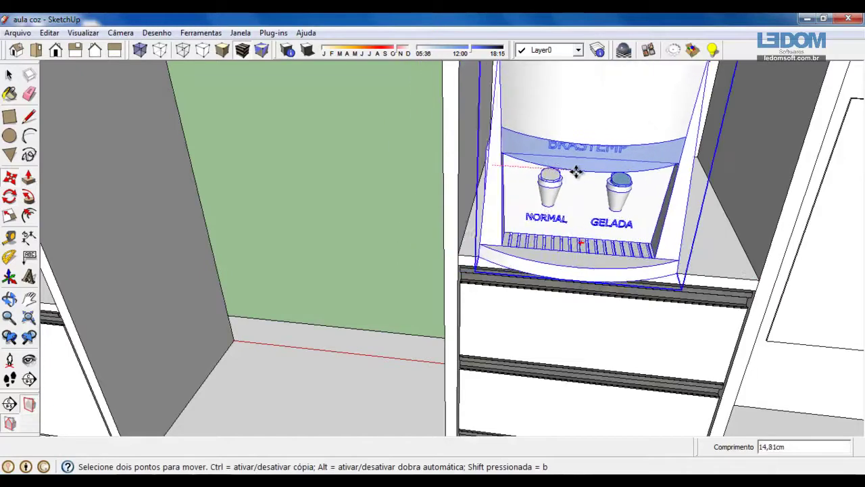
left_click(603, 176)
left_click(625, 240)
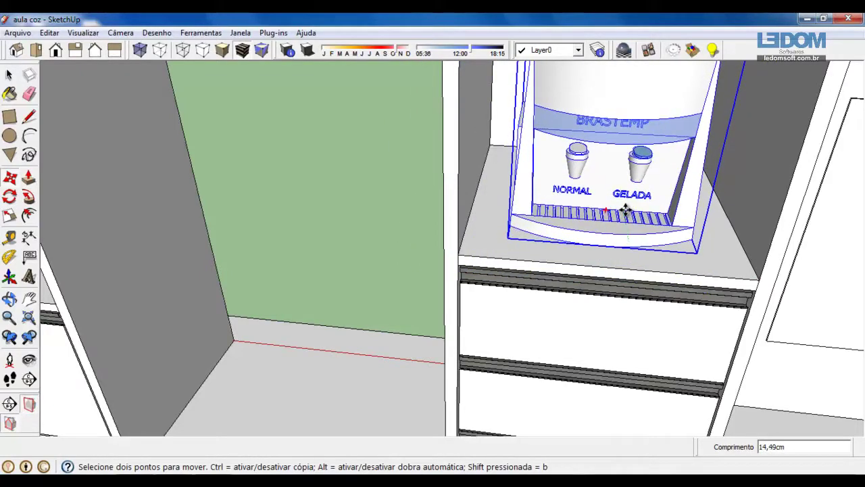
left_click(626, 210)
Step: Examine how the water cooler fits in its niche beneath the small cabinet doors
key("space")
left_click(713, 261)
middle_click_drag(715, 261, 667, 206)
middle_click_drag(646, 245, 613, 245)
scroll(571, 170, "down", 5)
middle_click_drag(569, 171, 656, 164, "shift")
left_click(655, 138)
middle_click_drag(685, 189, 634, 179)
left_click(564, 111)
scroll(580, 135, "down", 3)
middle_click_drag(603, 136, 547, 217, "shift")
scroll(547, 216, "down", 3)
middle_click_drag(414, 237, 513, 242)
scroll(444, 232, "up", 2)
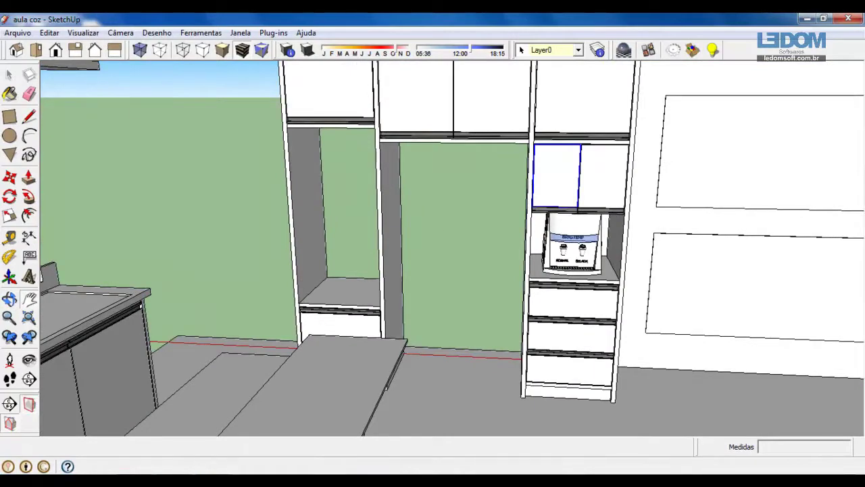
Step: Import the refrigerator block from the Blocos Cozinha folder and place it on the floor by the central cabinet opening
left_click(17, 32)
left_click(63, 232)
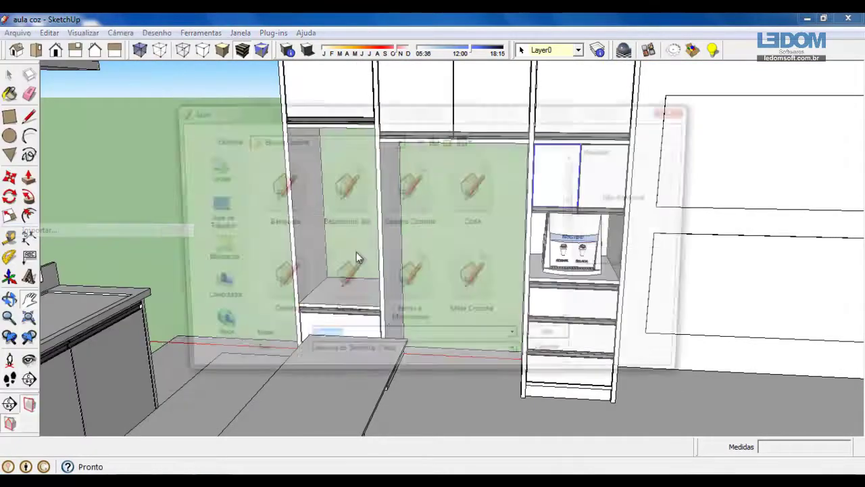
left_click(415, 292)
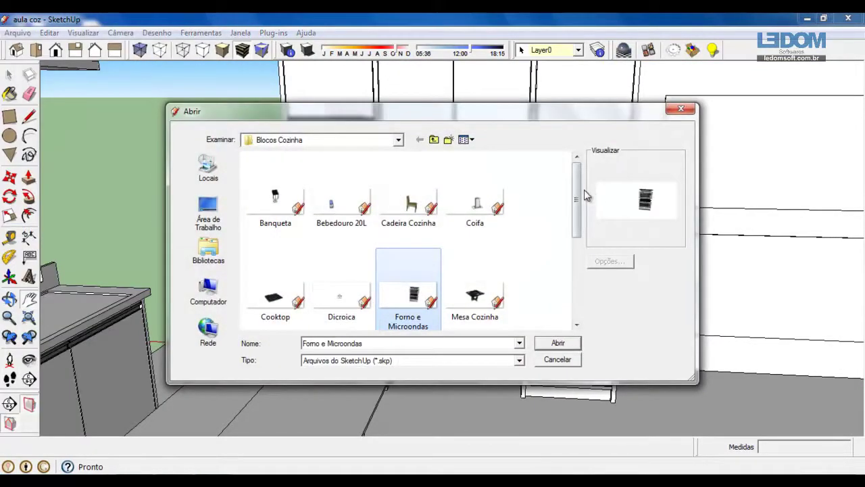
left_click_drag(577, 215, 576, 306)
double_click(267, 295)
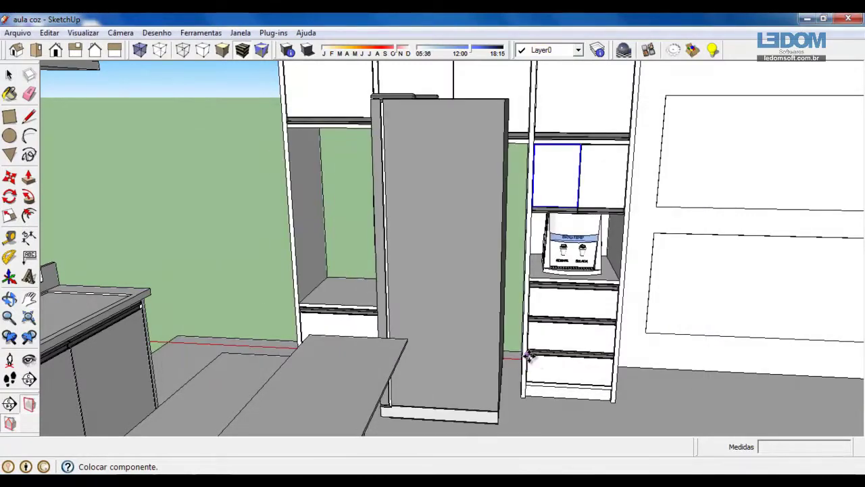
left_click(505, 369)
Step: Rotate the refrigerator 180 degrees and centre it between the side panels, aligning its rear top midpoint with the upper cabinet's midpoint
middle_click_drag(397, 143, 424, 196)
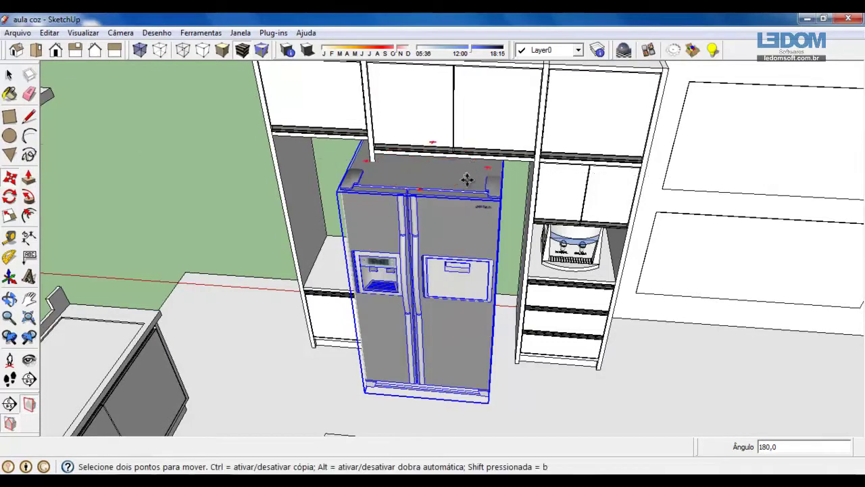
left_click(415, 326)
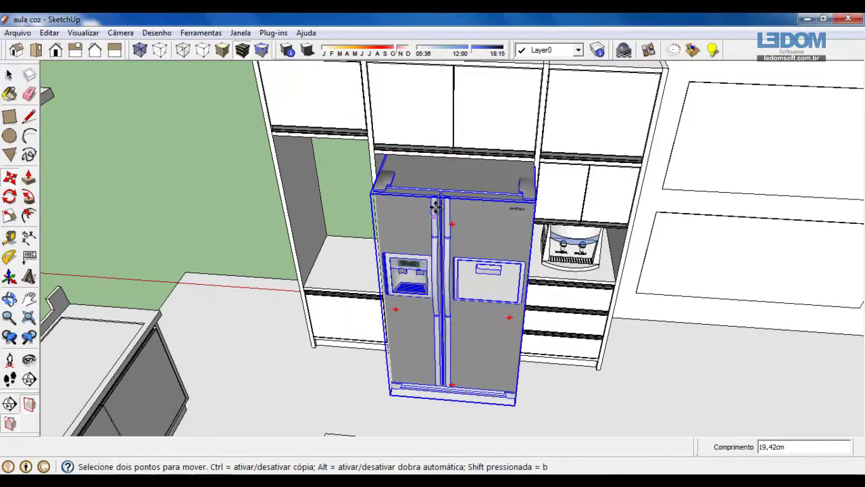
scroll(444, 282, "up", 6)
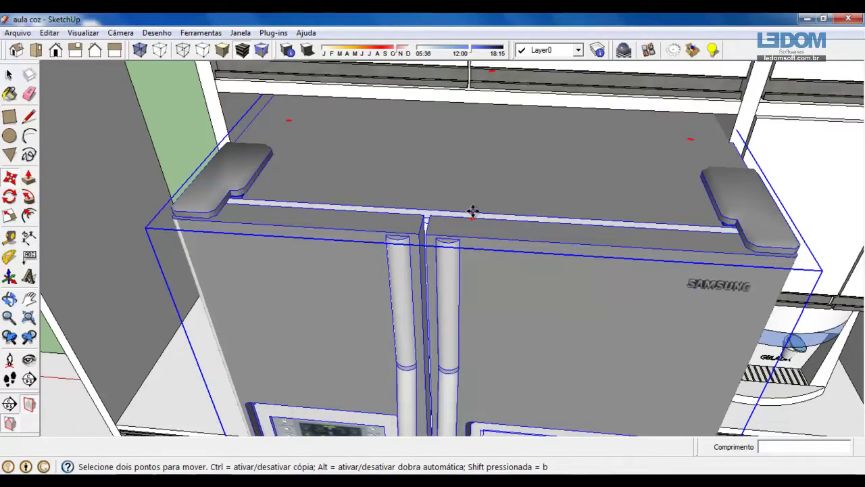
middle_click_drag(466, 164, 473, 88)
scroll(473, 88, "up", 5)
middle_click_drag(510, 134, 506, 96)
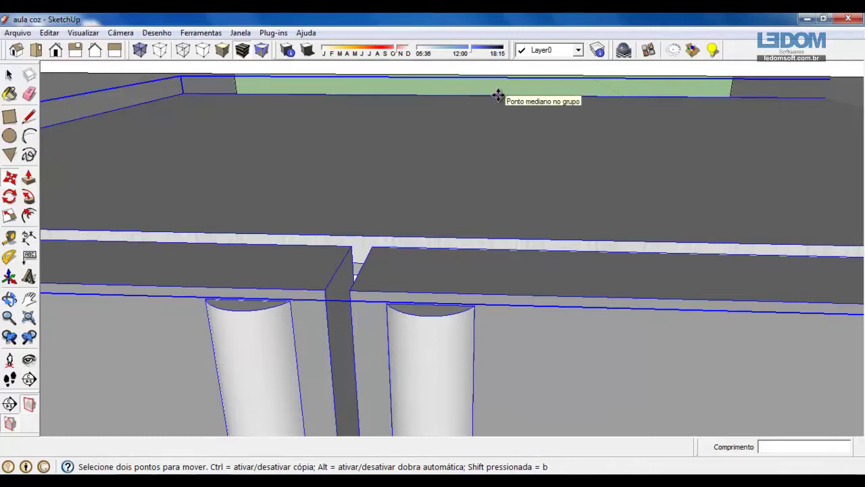
left_click(497, 94)
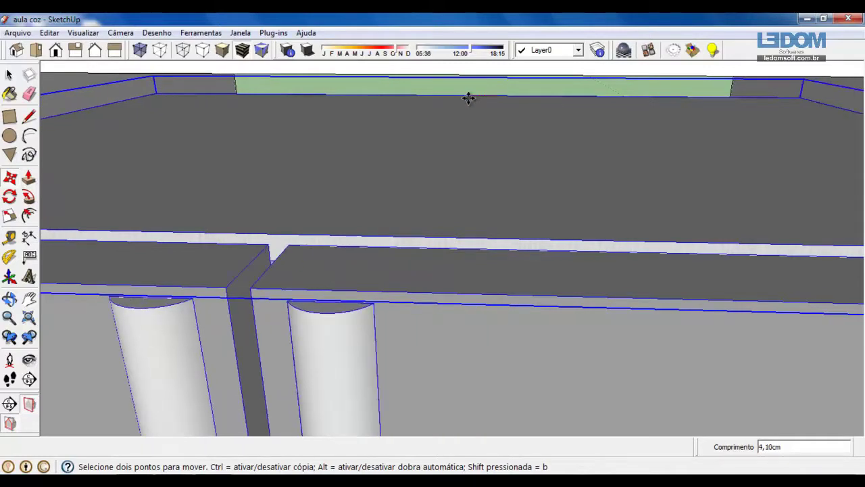
scroll(492, 101, "down", 3)
scroll(492, 101, "down", 3)
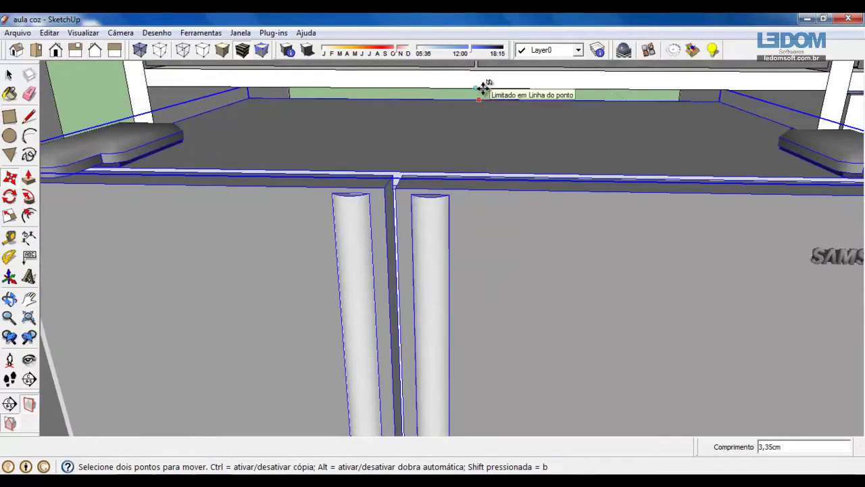
scroll(489, 87, "up", 2)
scroll(497, 91, "down", 2)
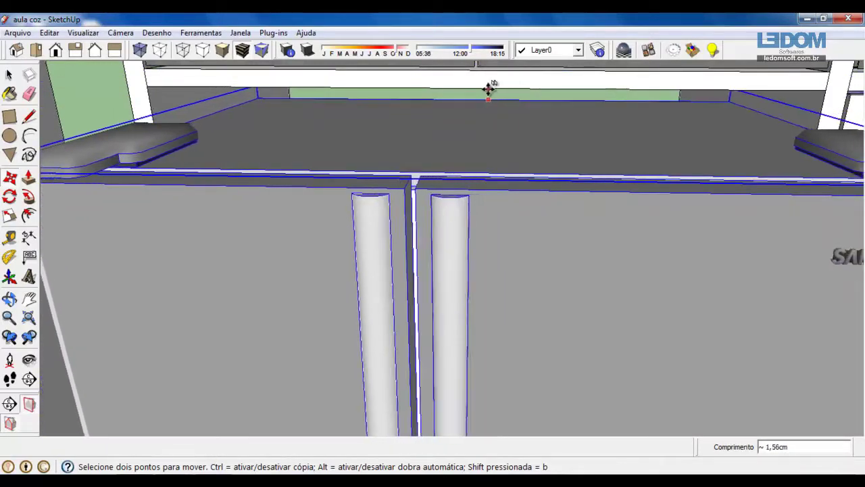
left_click(499, 109)
scroll(493, 129, "down", 7)
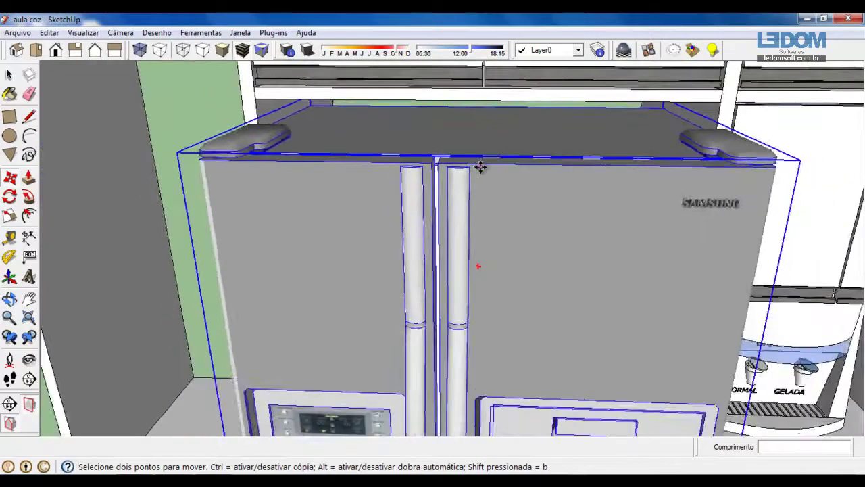
middle_click_drag(483, 201, 471, 237)
scroll(456, 306, "down", 2)
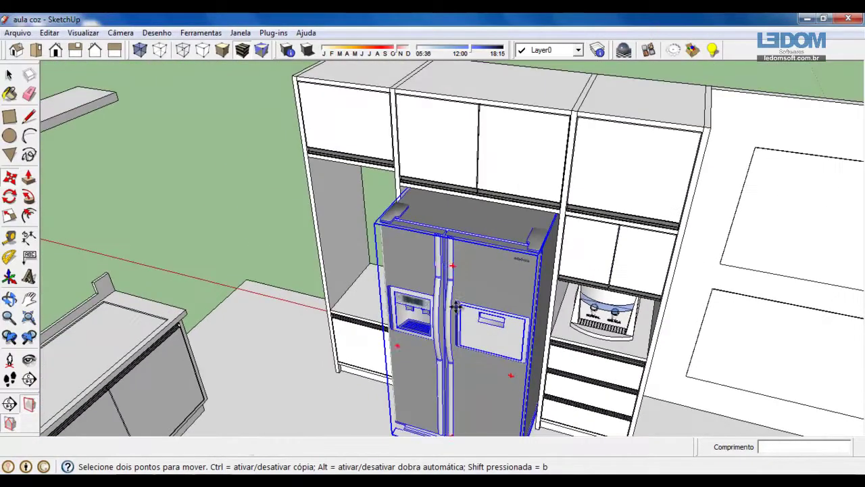
left_click(649, 483)
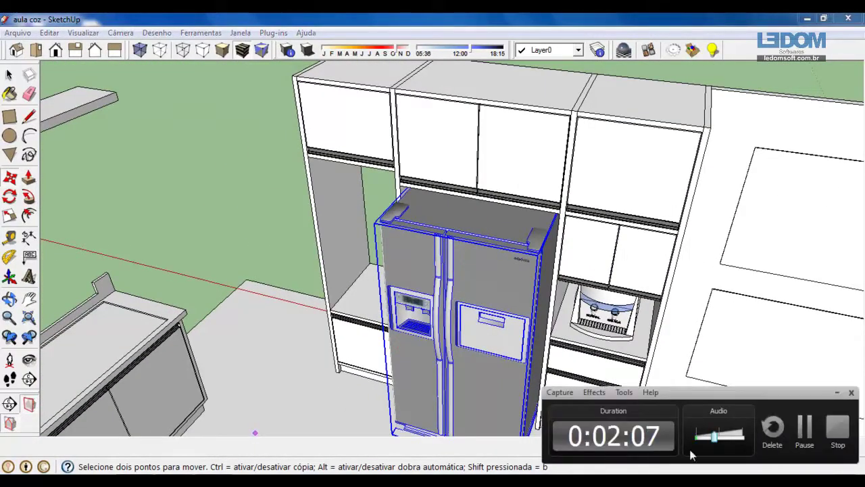
left_click(794, 430)
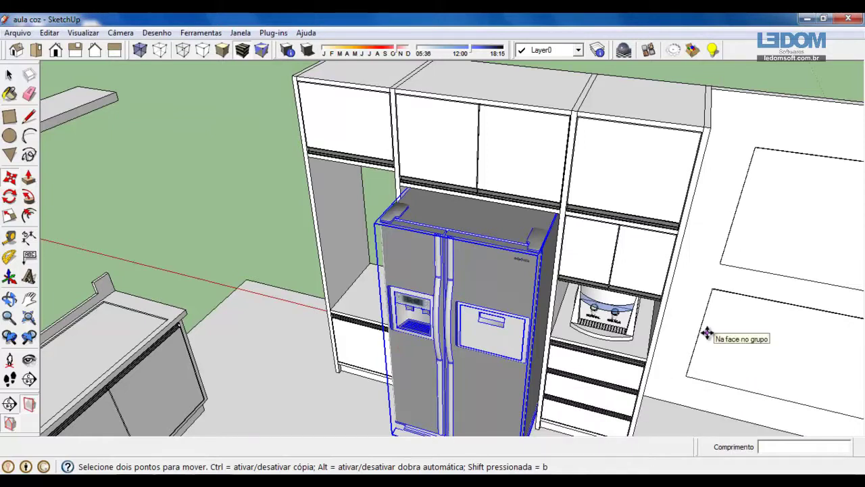
Step: Move the refrigerator about 27 cm back into the central opening and check from the side how far it protrudes
left_click(481, 240)
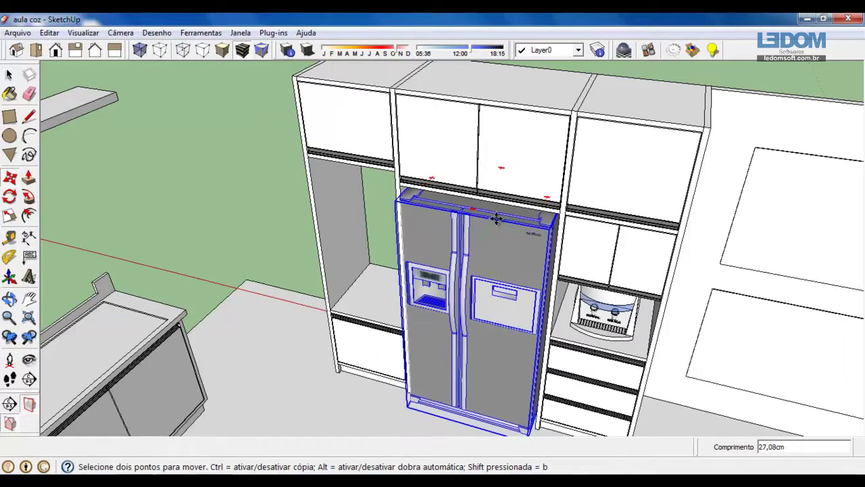
left_click(496, 220)
middle_click_drag(495, 219, 270, 145)
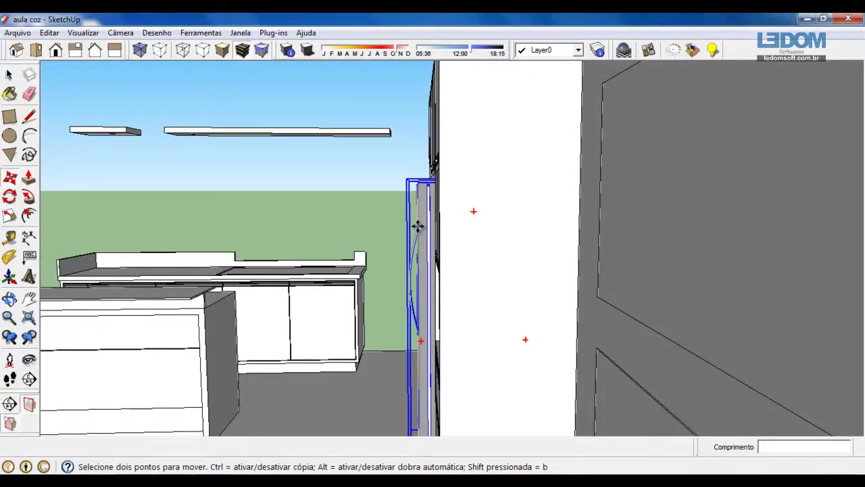
middle_click_drag(362, 206, 705, 261)
middle_click_drag(324, 267, 407, 270)
mouse_move(407, 270)
middle_mouse_down("shift")
mouse_move(331, 237)
mouse_move(440, 260)
mouse_move(409, 256)
middle_mouse_up("shift")
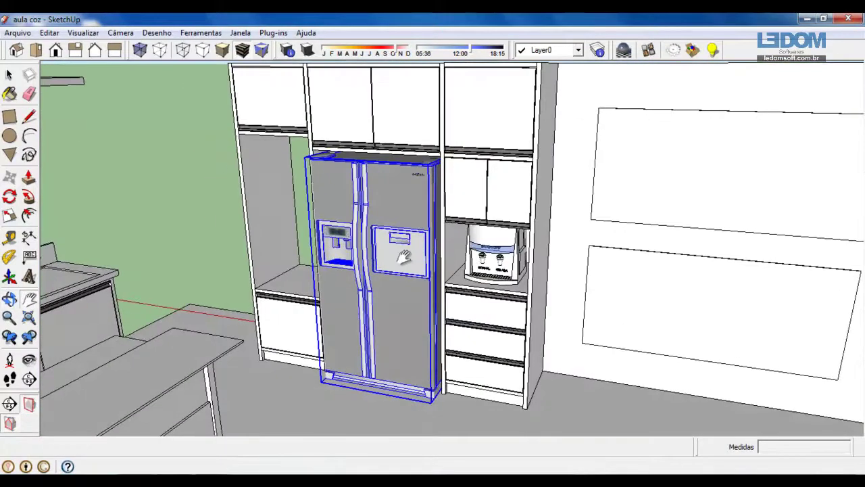
Step: Import the Forno e Microondas block from the Blocos Cozinha folder and place it beside the tall cabinet with the empty niche
middle_click_drag(263, 211, 386, 246, "shift")
scroll(370, 246, "up", 2)
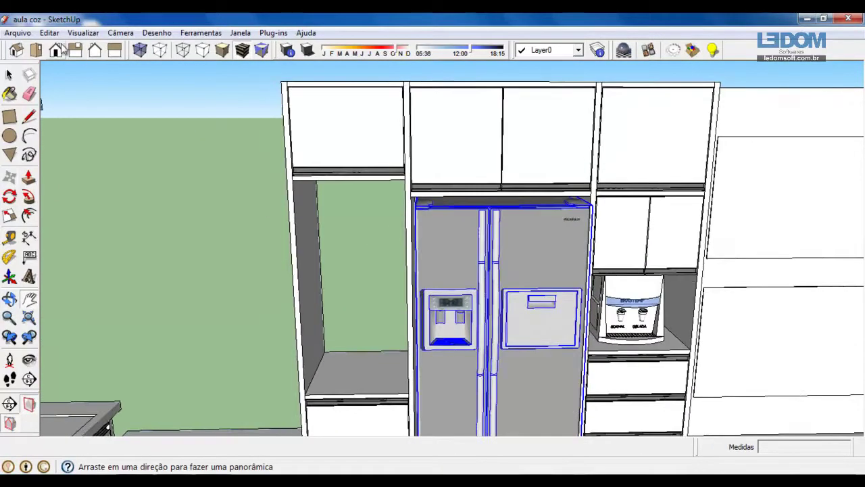
left_click(16, 33)
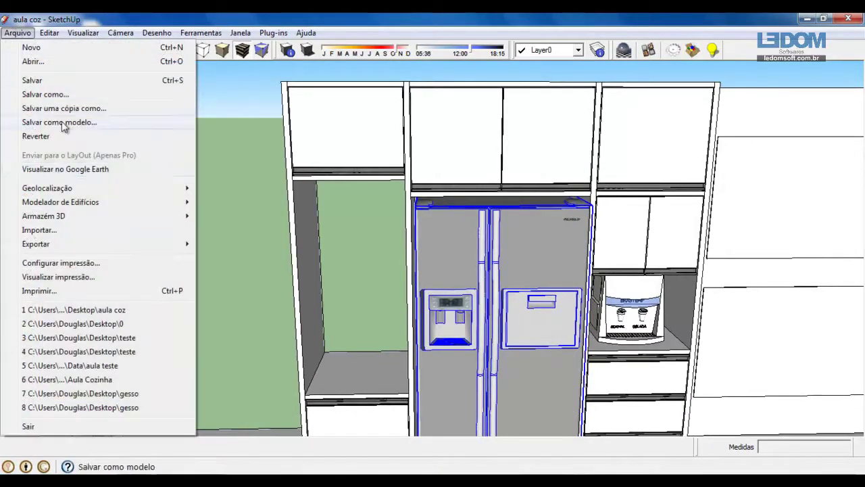
left_click(47, 233)
double_click(412, 287)
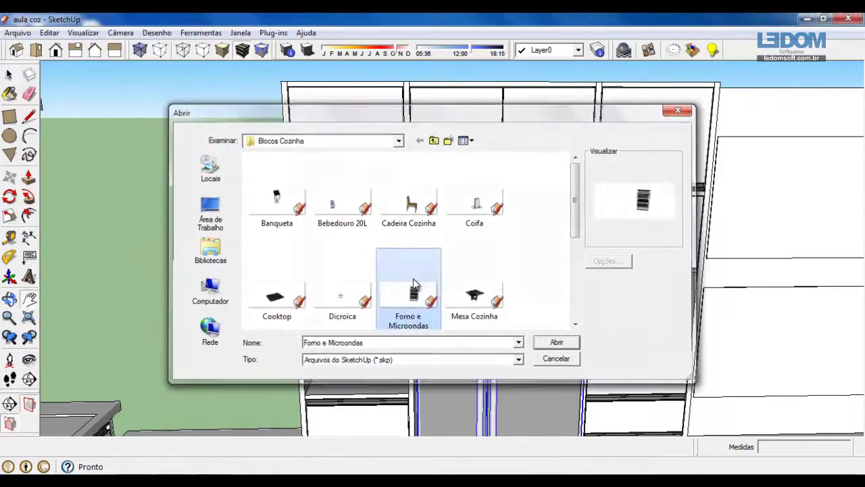
left_click(361, 373)
Step: Rotate the oven and microwave block half a turn so its front faces the same way as the refrigerator
middle_click_drag(88, 196, 150, 284)
key("q")
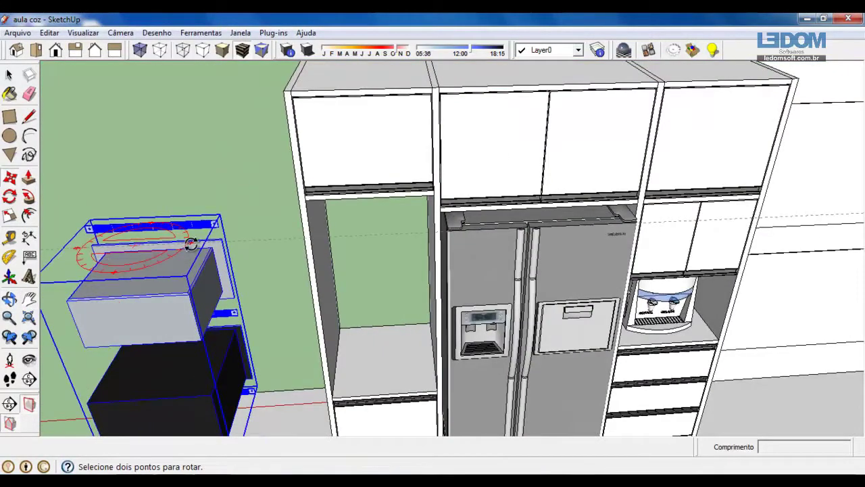
left_click(138, 240)
left_click(193, 236)
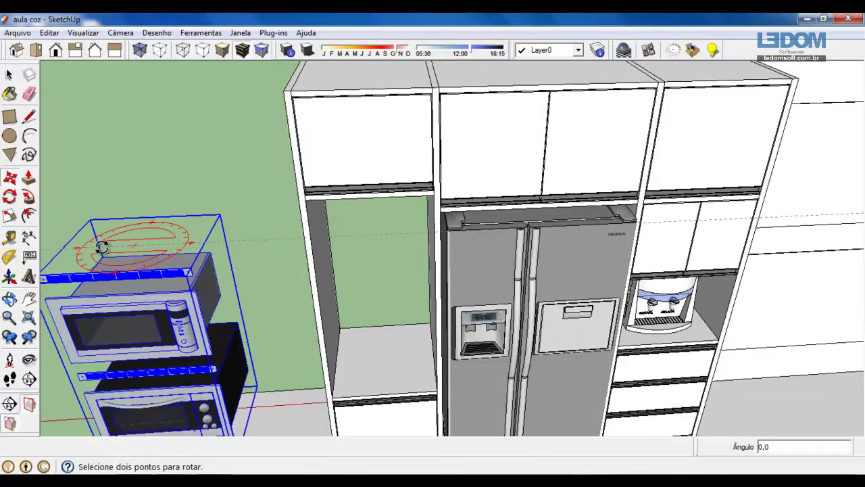
Step: Move the oven and microwave block into the empty niche, aligning its upper front corner with the niche's upper front corner
key("m")
left_click(95, 275)
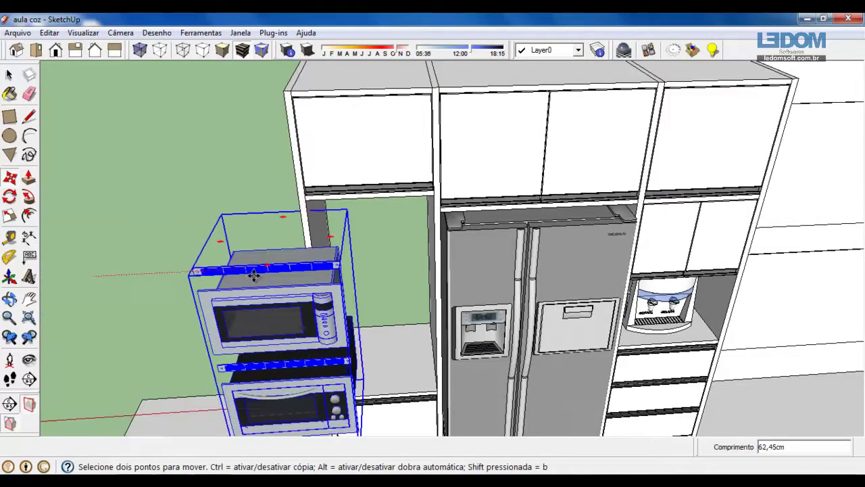
left_click(359, 230)
scroll(300, 209, "up", 3)
scroll(300, 208, "up", 4)
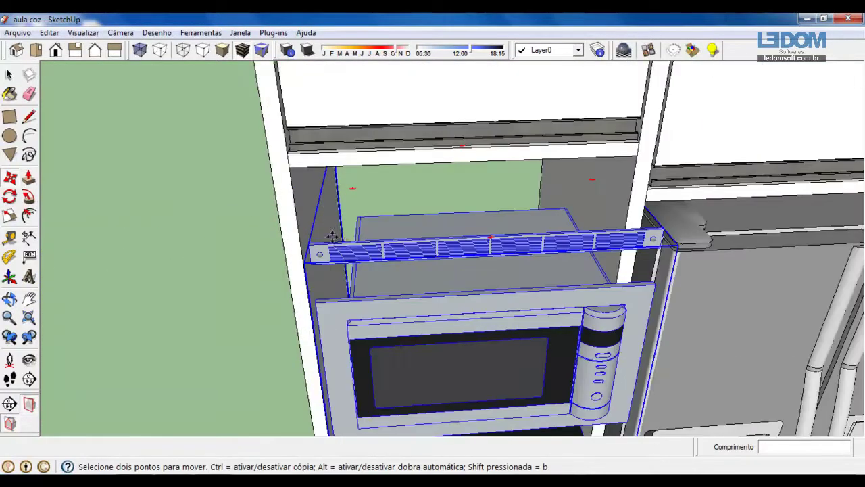
left_click(282, 257)
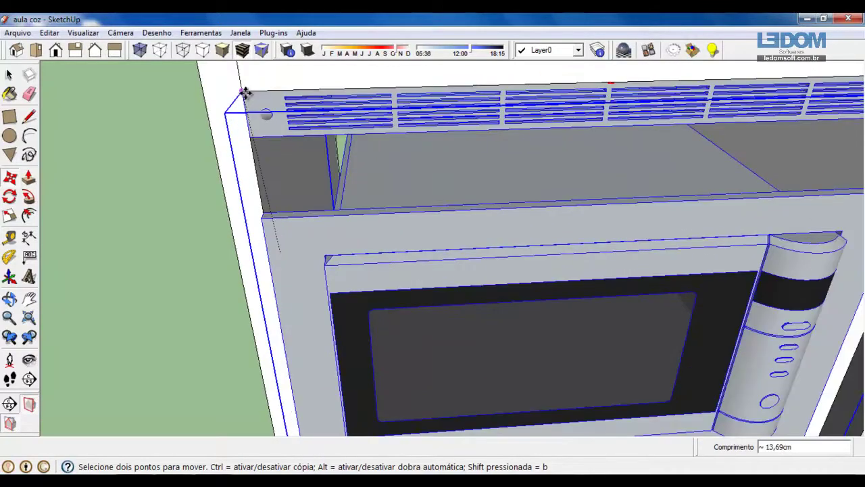
left_click(245, 92)
scroll(424, 170, "down", 4)
middle_click_drag(423, 171, 377, 147, "shift")
scroll(371, 157, "down", 1)
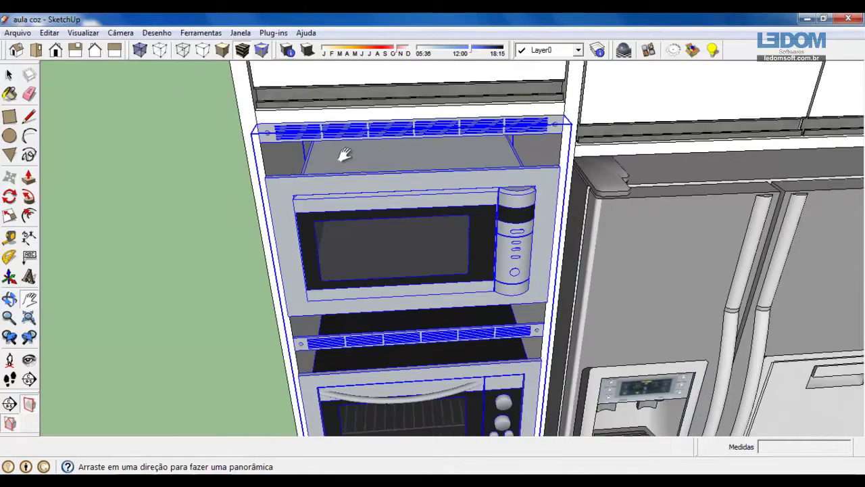
key("space")
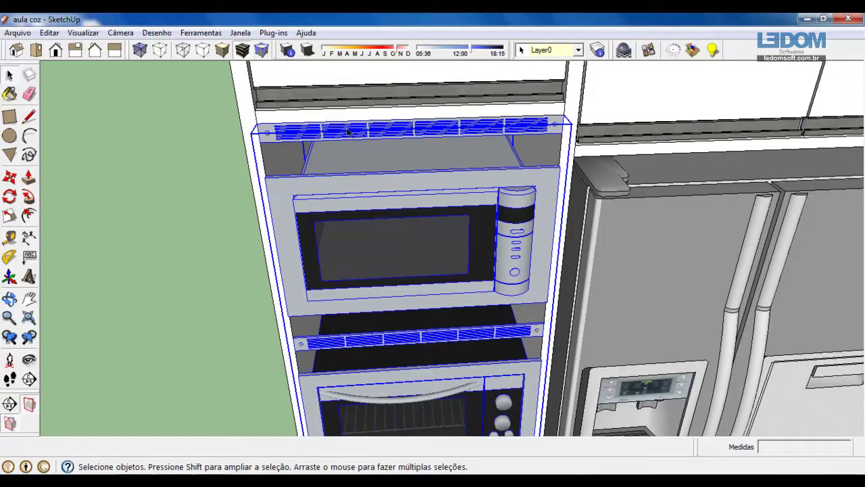
key("m")
left_click(261, 127)
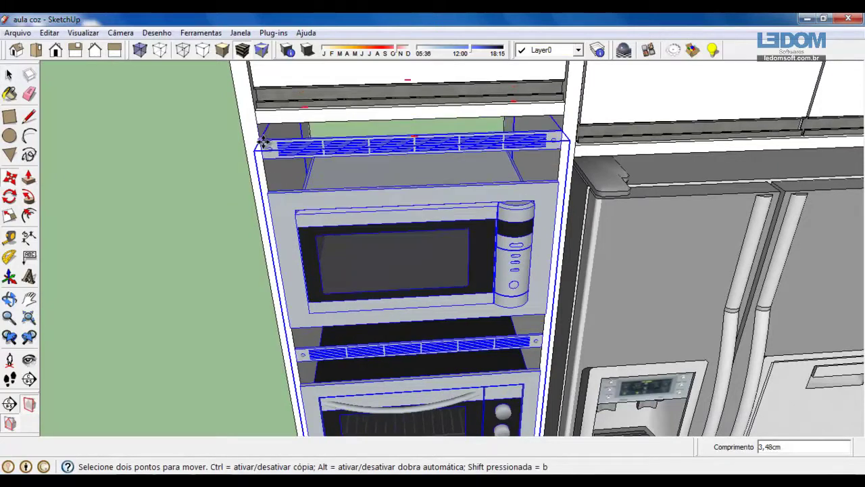
key("space")
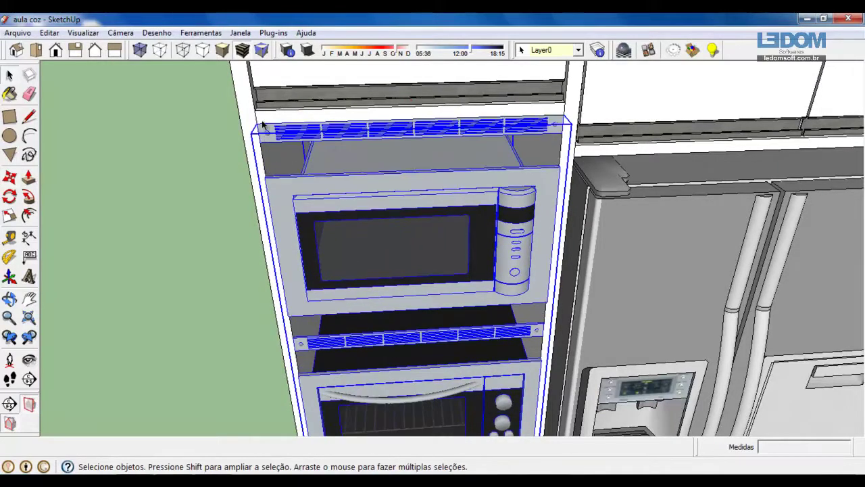
Step: Lower the oven and microwave block 7 cm inside the niche
key("m")
left_click(260, 127)
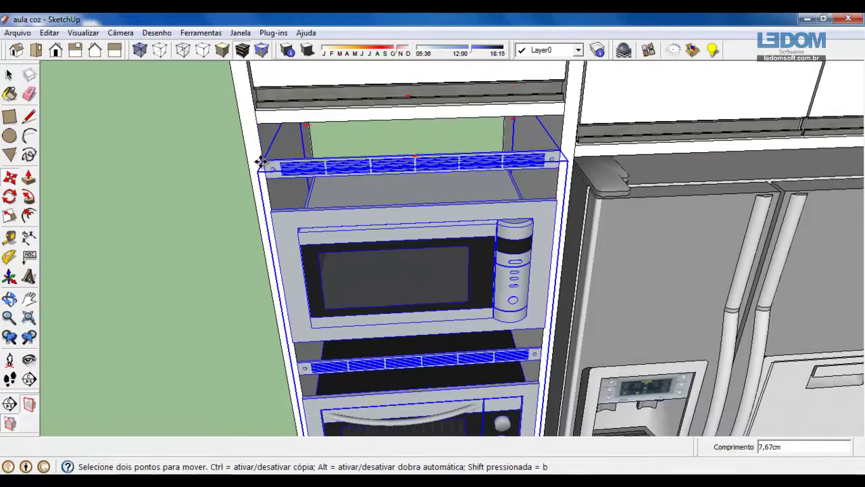
key("Return")
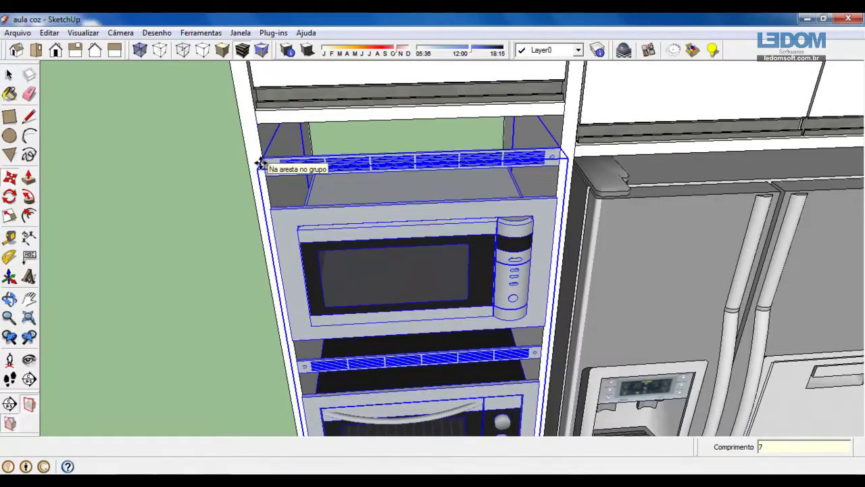
key("space")
scroll(260, 163, "down", 5)
middle_click_drag(284, 178, 340, 281, "shift")
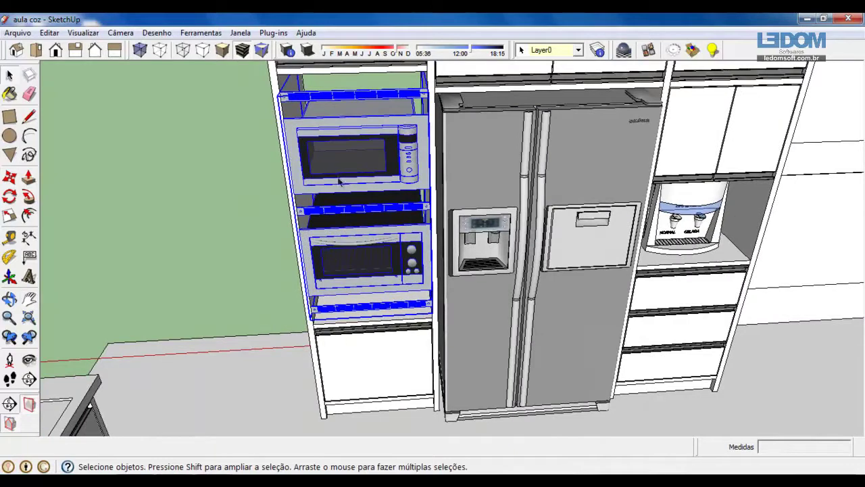
Step: Examine from the front and the side how far the microwave and oven protrude from the cabinet
left_click(236, 139)
key("o")
left_click_drag(235, 139, 122, 125)
middle_click_drag(122, 126, 118, 127)
middle_click_drag(358, 182, 365, 214, "shift")
mouse_move(497, 193)
middle_mouse_down()
mouse_move(307, 184)
mouse_move(461, 184)
mouse_move(212, 180)
mouse_move(558, 174)
mouse_move(303, 182)
mouse_move(432, 169)
mouse_move(385, 177)
mouse_move(338, 140)
mouse_move(376, 133)
mouse_move(404, 162)
mouse_move(375, 169)
middle_mouse_up()
left_click(404, 162)
scroll(371, 170, "up", 3)
double_click(386, 157)
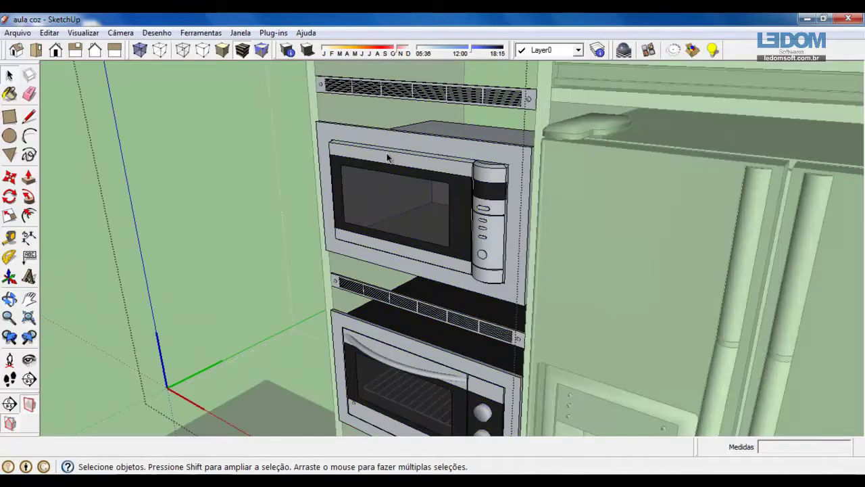
left_click(215, 127)
middle_click_drag(398, 141, 617, 135)
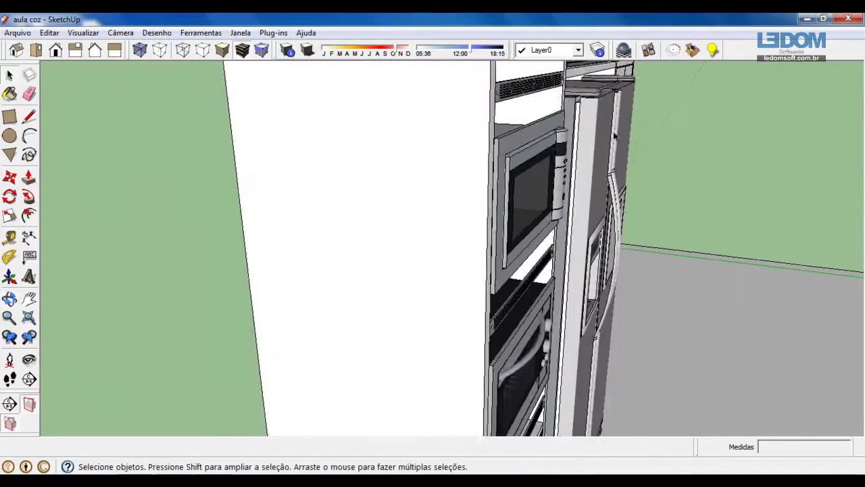
Step: Open the oven and microwave block for editing and move only the microwave 1 cm back into the niche
scroll(519, 167, "up", 2)
left_click(491, 137)
middle_click_drag(492, 137, 332, 210)
left_click(299, 206)
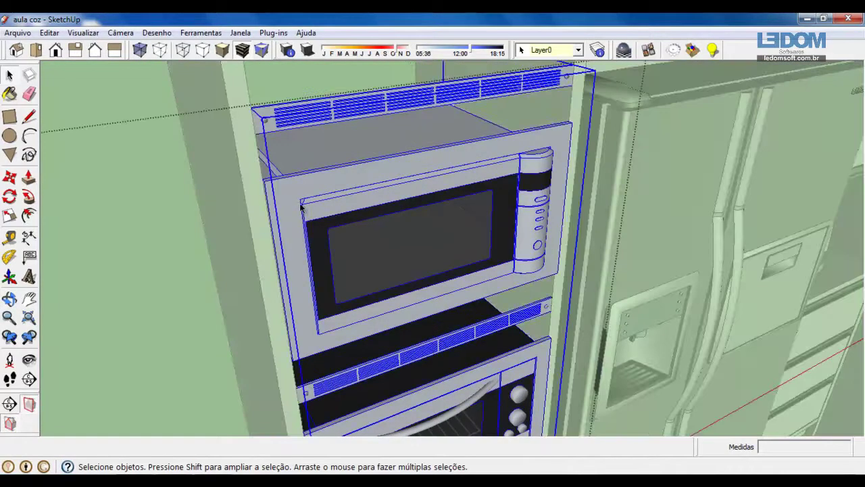
double_click(304, 211)
left_click(286, 209)
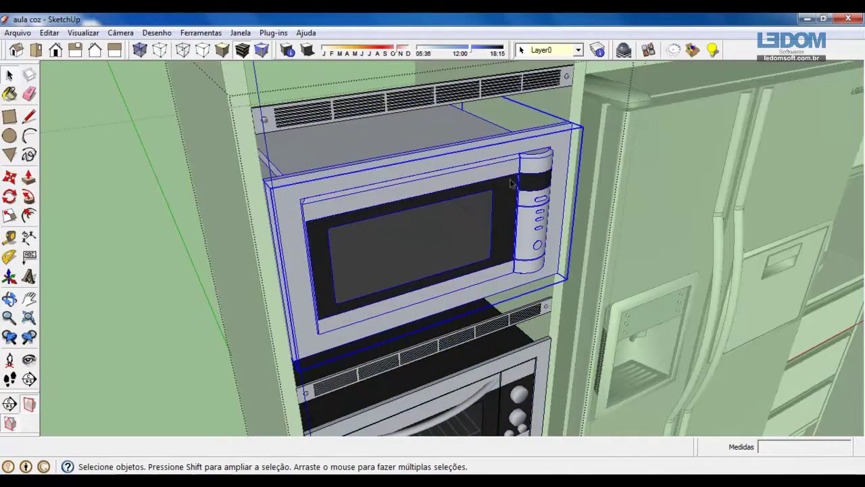
key("m")
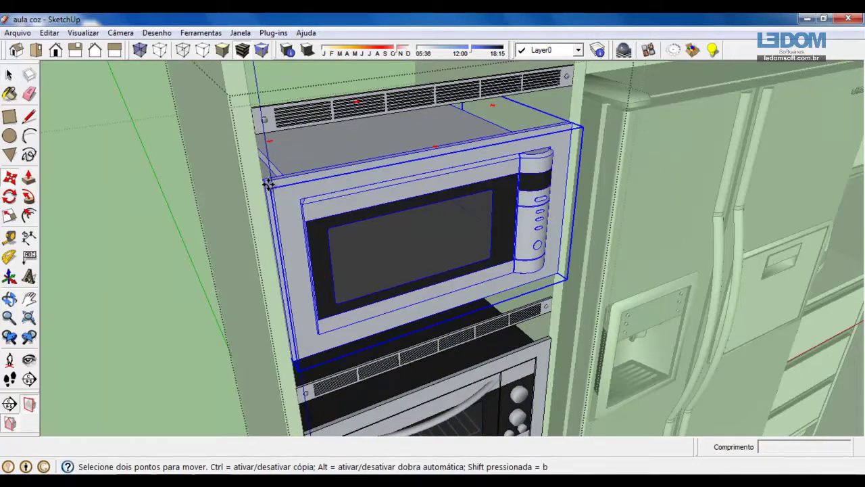
left_click(269, 184)
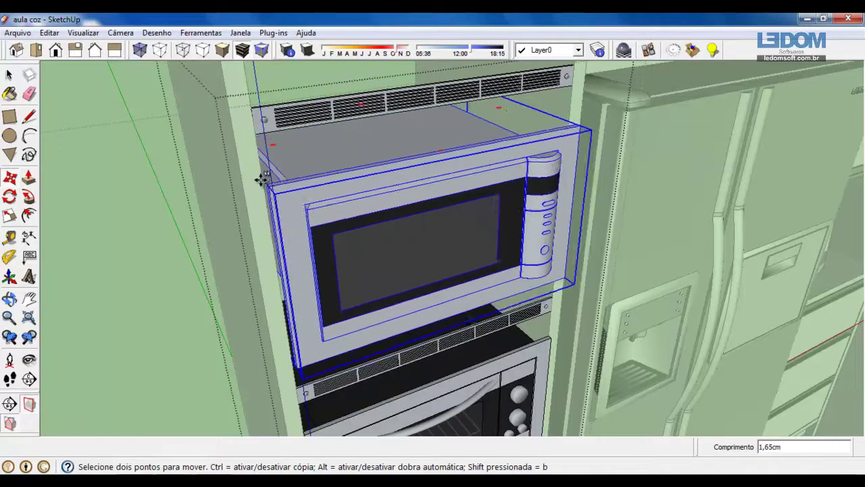
type("1")
key("Return")
key("space")
Step: Move the oven inside the same block 1 cm back into the niche
left_click(420, 418)
middle_click_drag(401, 388, 411, 180, "shift")
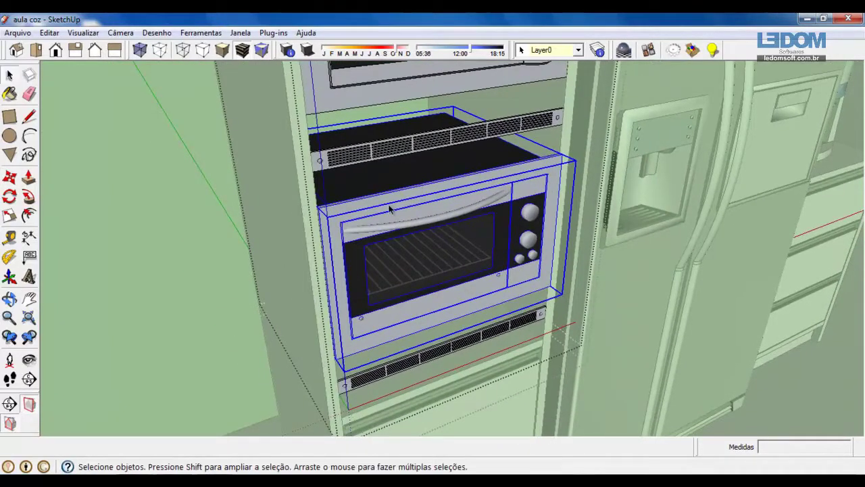
key("m")
left_click(321, 210)
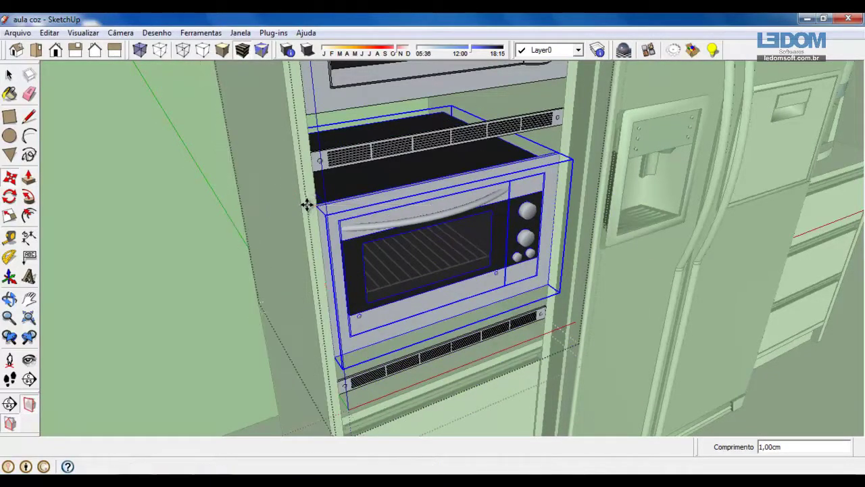
key("space")
Step: Draw two rectangles closing the gaps above and below the upper vent grille, the upper one 60 by 7 cm
middle_click_drag(220, 201, 384, 174)
middle_click_drag(540, 199, 403, 295)
scroll(327, 203, "down", 3)
middle_click_drag(313, 127, 351, 135)
scroll(329, 123, "up", 2)
scroll(361, 152, "up", 2)
key("r")
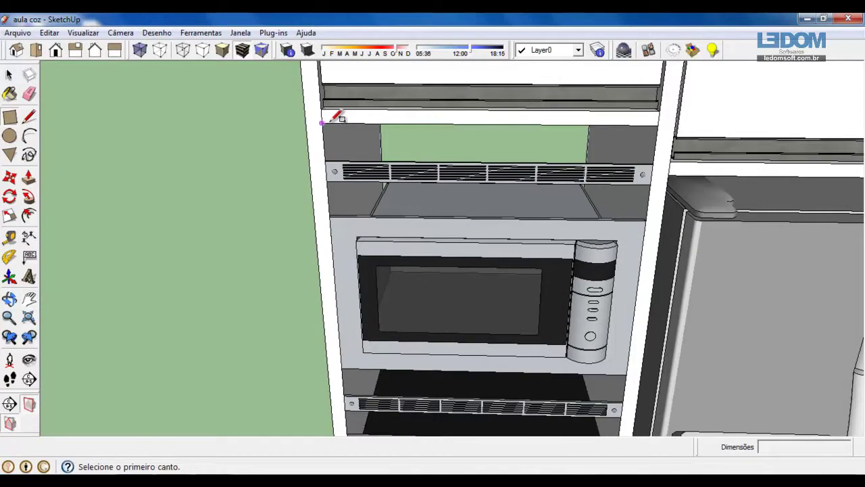
left_click(323, 122)
scroll(329, 125, "up", 2)
key("space")
key("r")
left_click(318, 122)
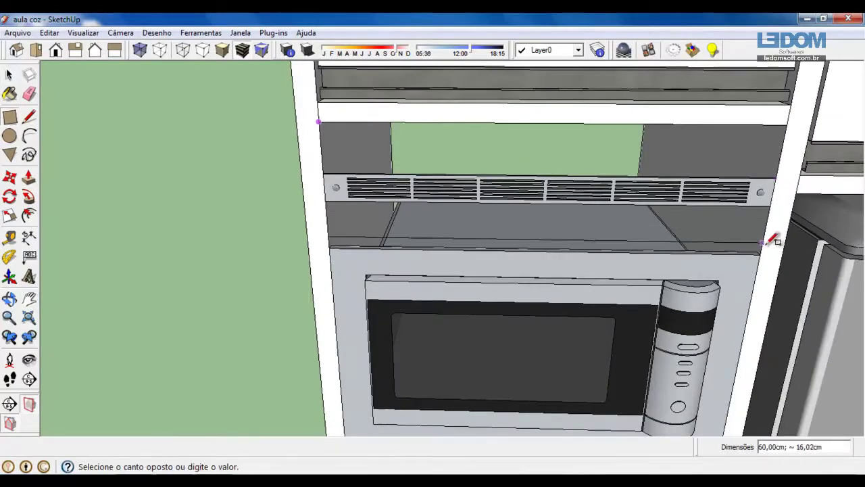
left_click(777, 178)
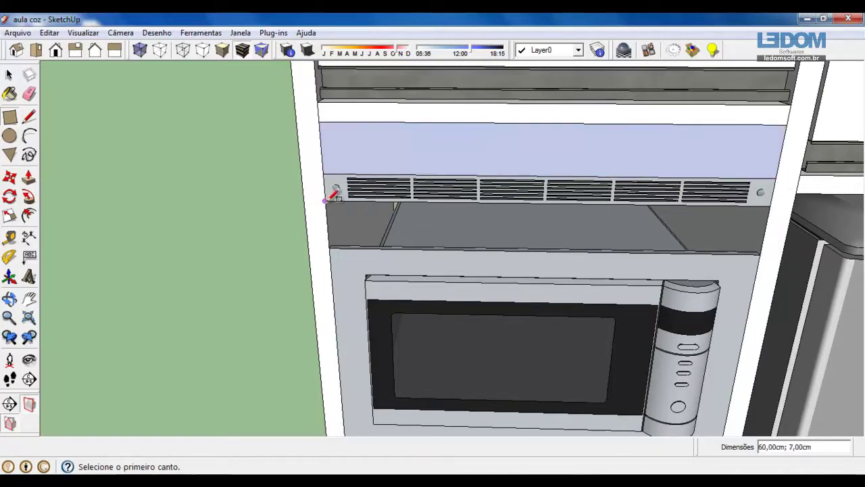
left_click(760, 254)
Step: Push/Pull both filler rectangles around the upper grille by 2 cm and group the two panels together
key("p")
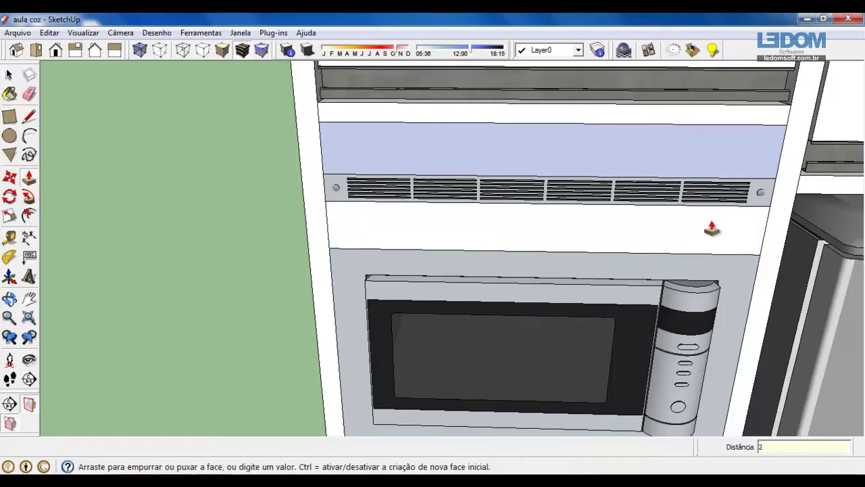
left_click(732, 175)
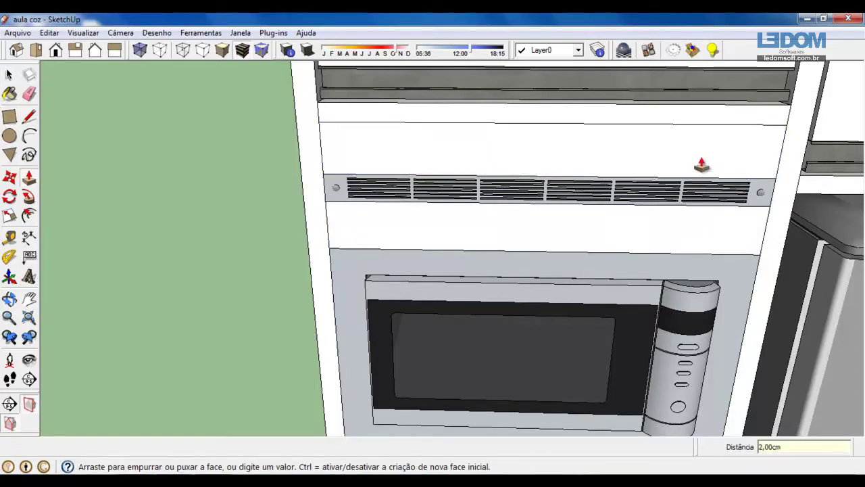
key("space")
left_click(701, 161)
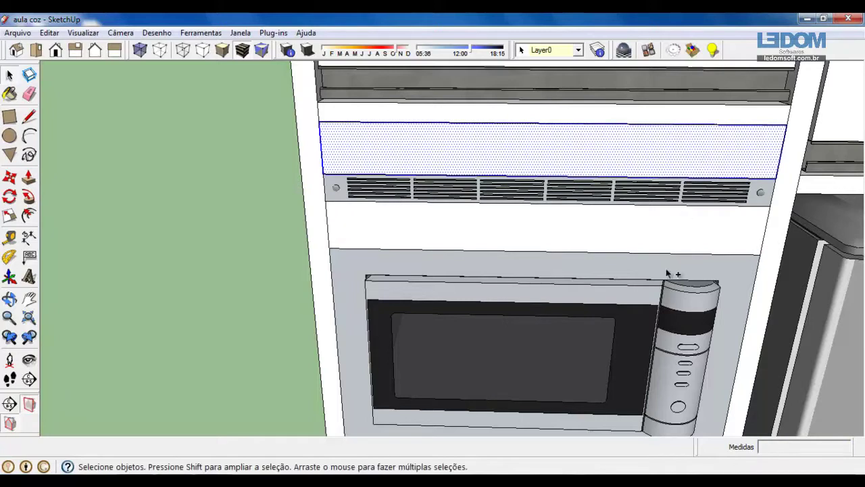
left_click(678, 240, "shift")
right_click(679, 237)
left_click(724, 344)
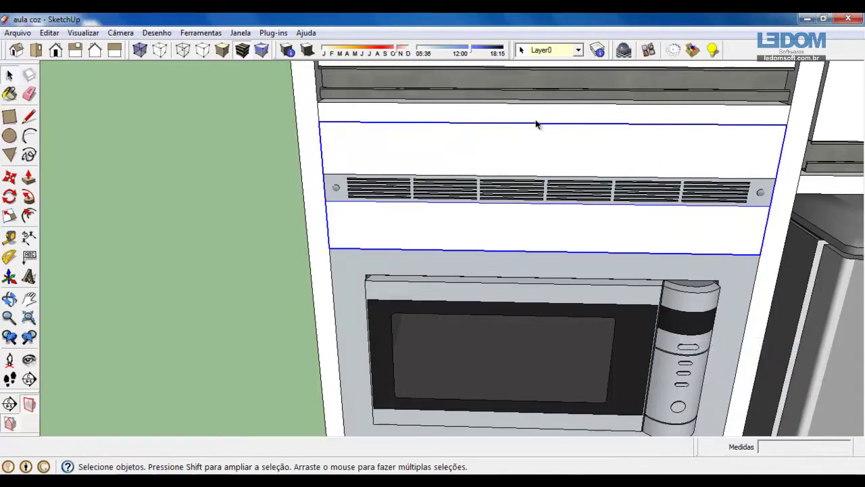
Step: Copy the filler panel group down to the gaps around the middle grille, its upper corner at the microwave's lower corner
key("m")
left_click(320, 126)
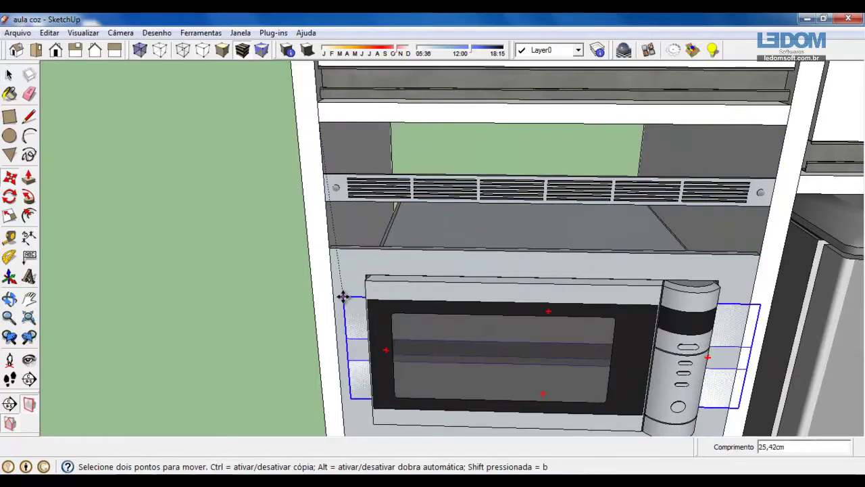
key("ctrl")
middle_click_drag(345, 367, 332, 207, "shift")
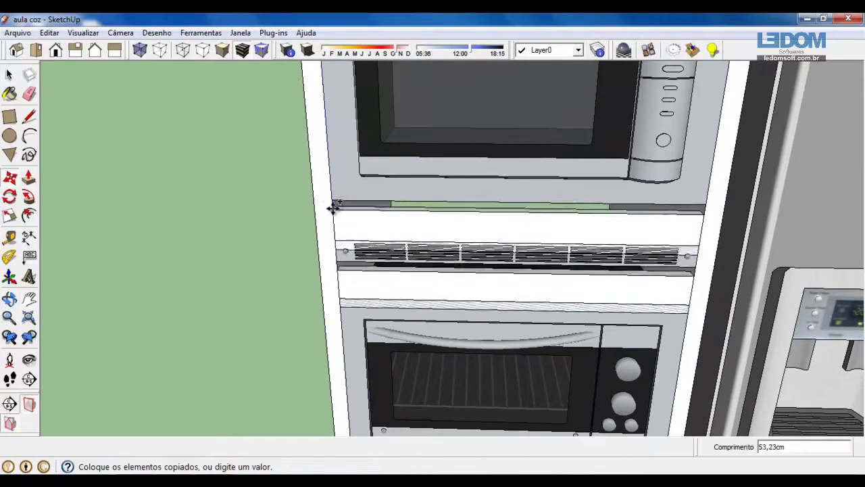
left_click(332, 198)
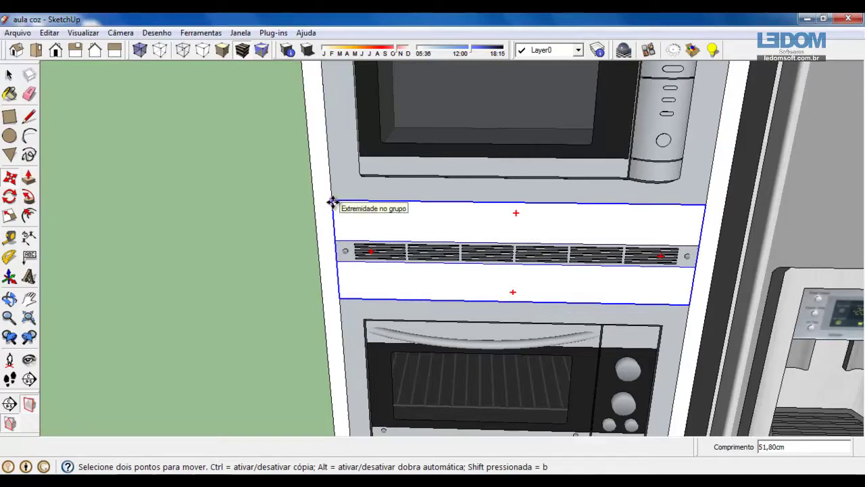
Step: Copy the filler panel group again to the gaps around the lowest grille, directly beneath the oven
left_click(333, 201)
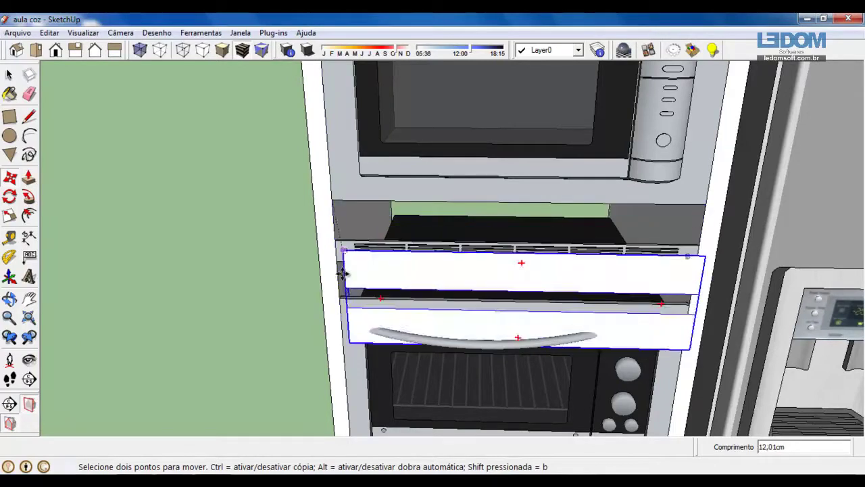
middle_click_drag(343, 353, 354, 224, "shift")
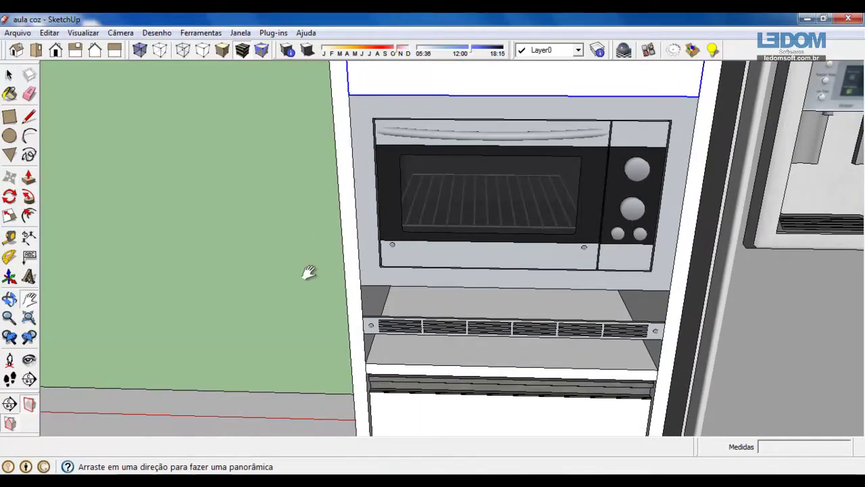
left_click(364, 285)
key("space")
Step: Review the tall cabinet with its fitted appliances and the rest of the kitchen from several angles
scroll(441, 179, "down", 5)
scroll(441, 179, "down", 3)
middle_click_drag(480, 168, 475, 207, "shift")
middle_click_drag(546, 199, 389, 221)
scroll(469, 208, "down", 3)
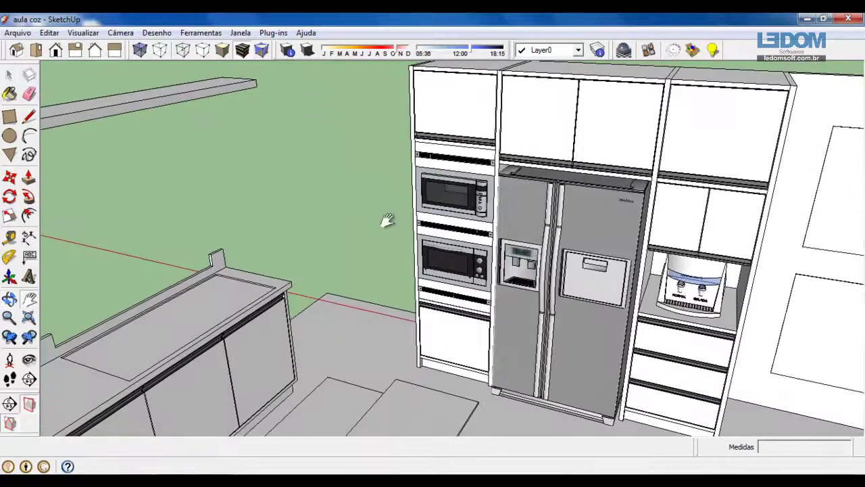
scroll(391, 223, "down", 3)
middle_click_drag(438, 233, 399, 255)
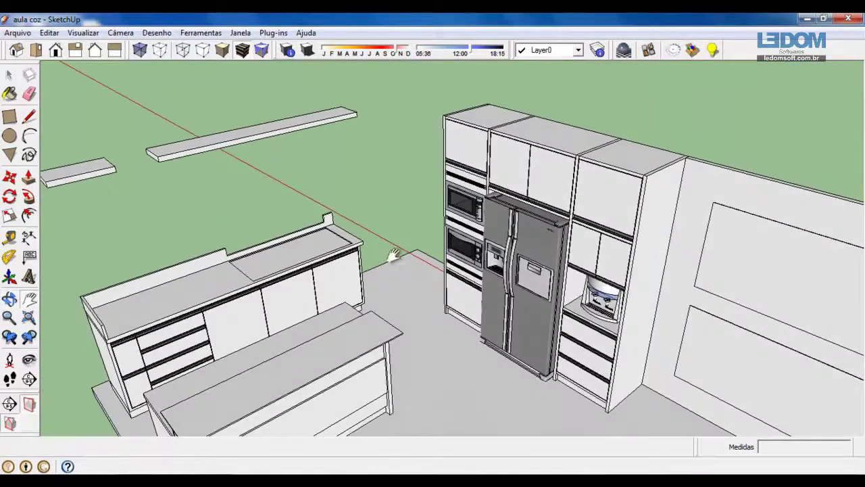
middle_click_drag(263, 258, 316, 237)
middle_click_drag(386, 243, 299, 268)
scroll(322, 262, "up", 2)
middle_click_drag(358, 238, 570, 250, "shift")
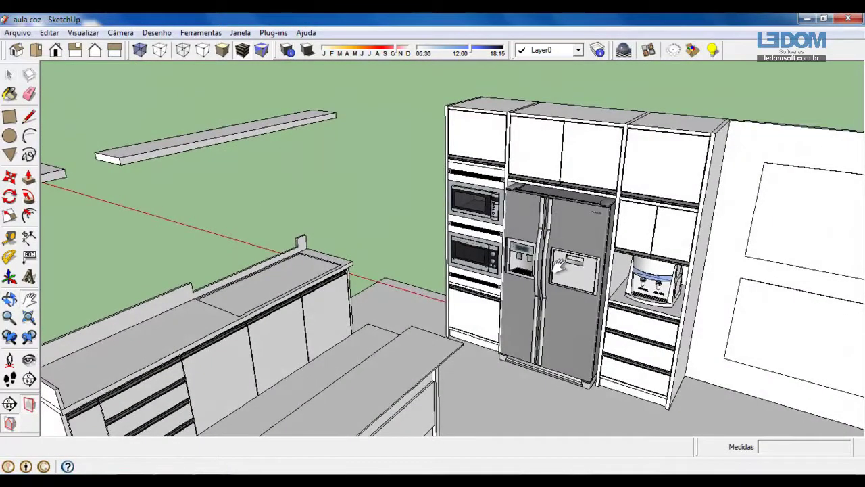